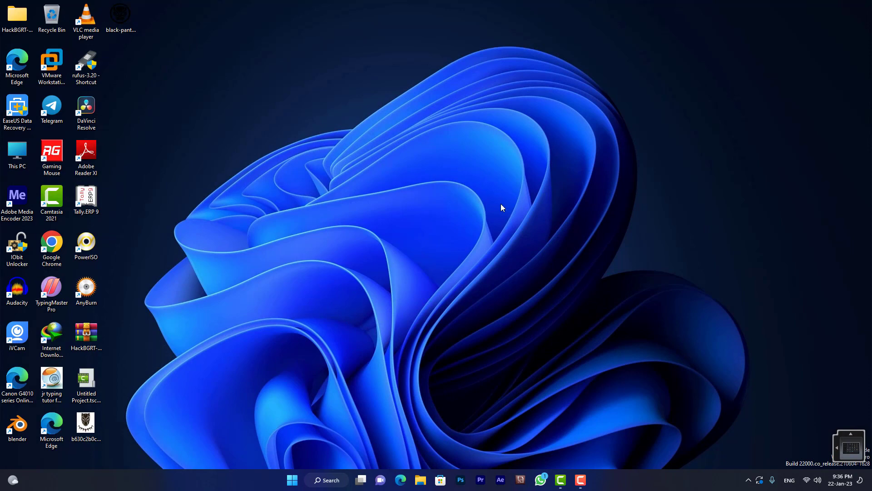
Extract the HackBGRT-1.5.1 archive on the desktop into its own HackBGRT-1.5.1 folder
{"action": "left_click", "coordinate": [95, 329]}
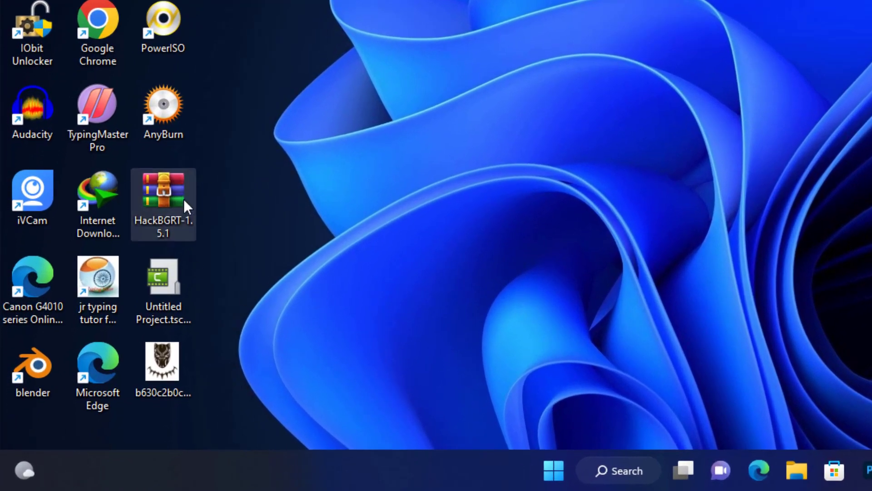
{"action": "right_click", "coordinate": [182, 198]}
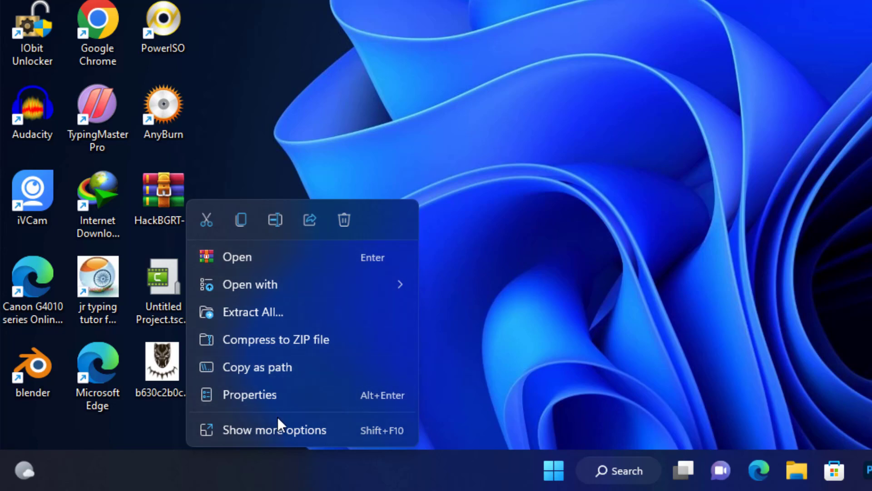
{"action": "left_click", "coordinate": [304, 432]}
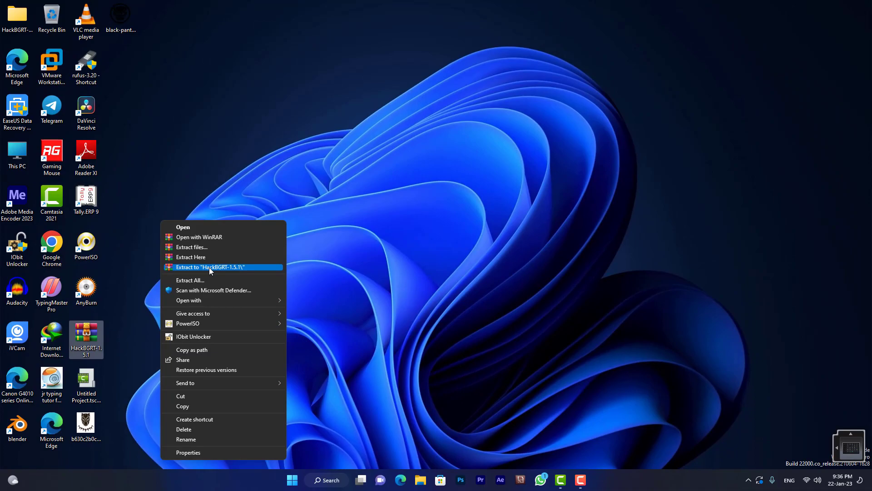
{"action": "left_click", "coordinate": [209, 267]}
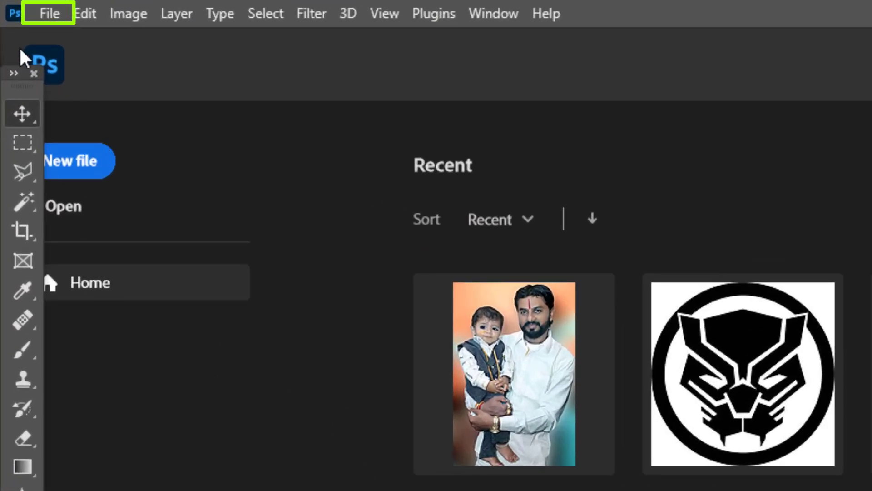
In Photoshop, open the image black-panther-icon-logo-E5CD7FEC30-seeklogo.com from the Desktop folder
{"action": "left_click", "coordinate": [55, 18]}
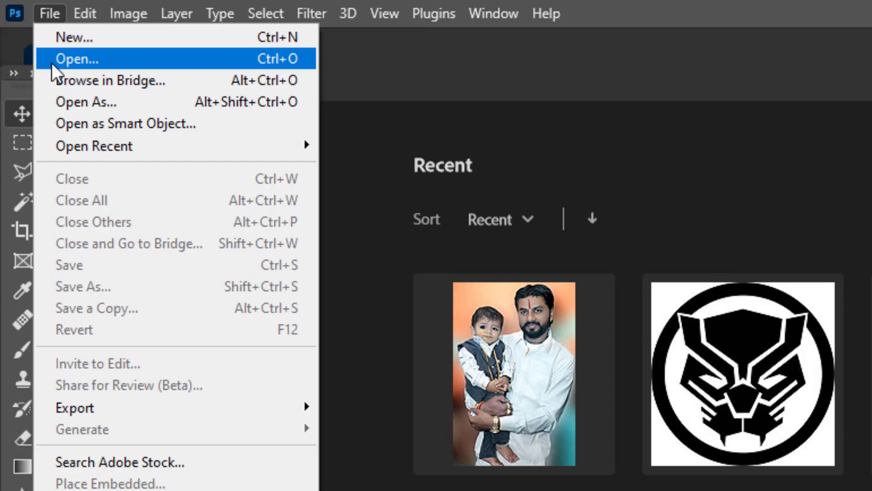
{"action": "left_click", "coordinate": [52, 64]}
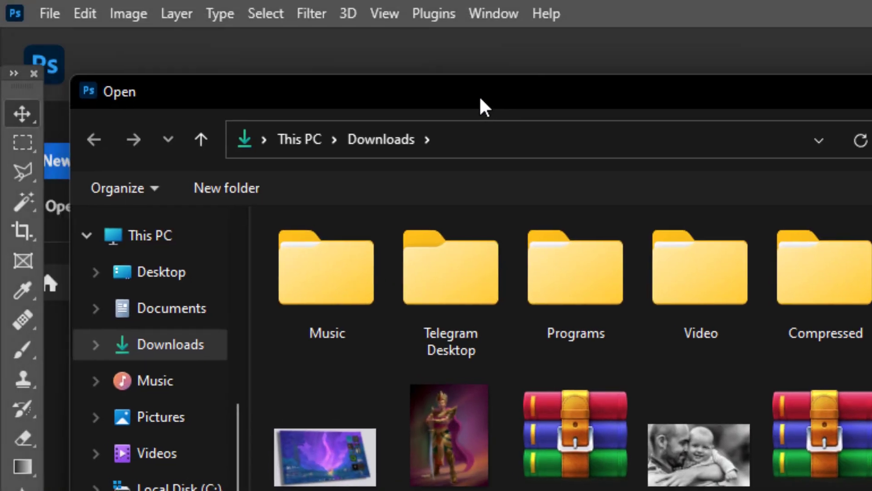
{"action": "left_click", "coordinate": [157, 271]}
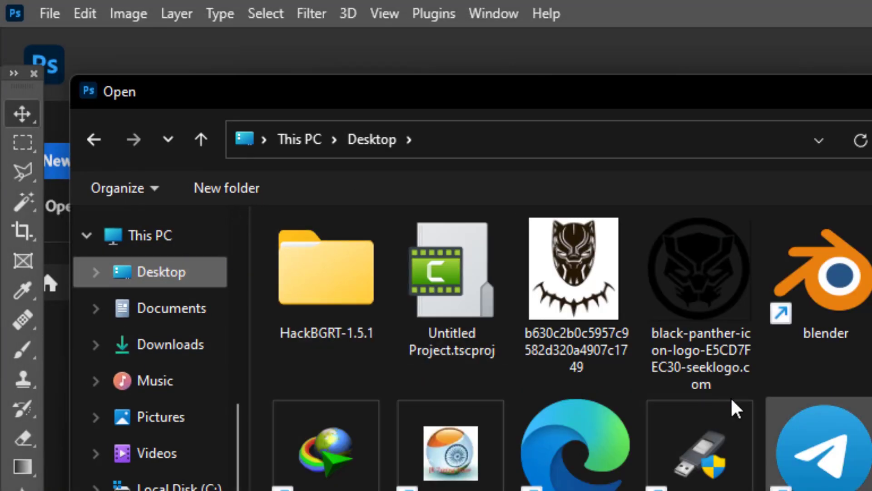
{"action": "left_click", "coordinate": [716, 287]}
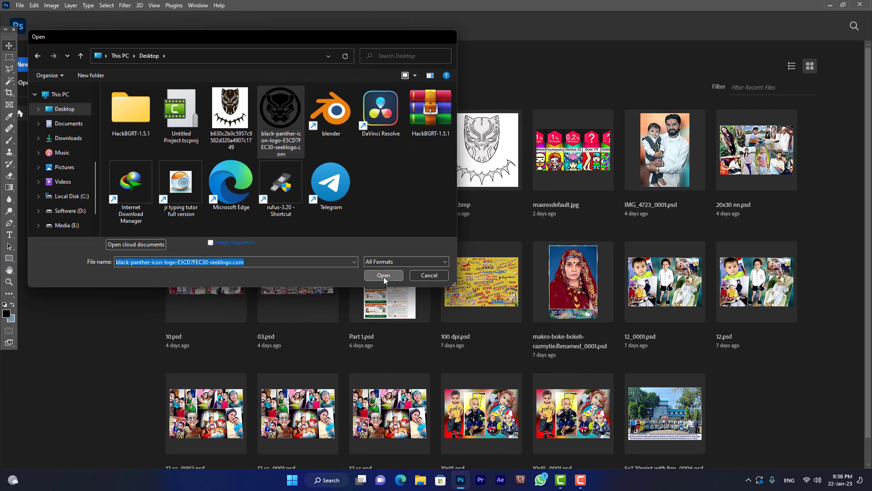
{"action": "left_click", "coordinate": [383, 276]}
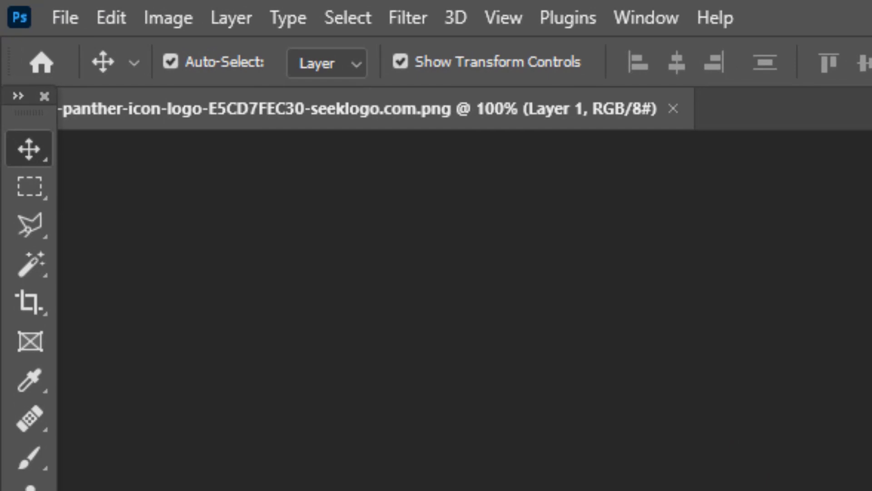
Free Transform the logo layer to a width of 300 px and a height of 300 px
{"action": "left_click", "coordinate": [104, 21]}
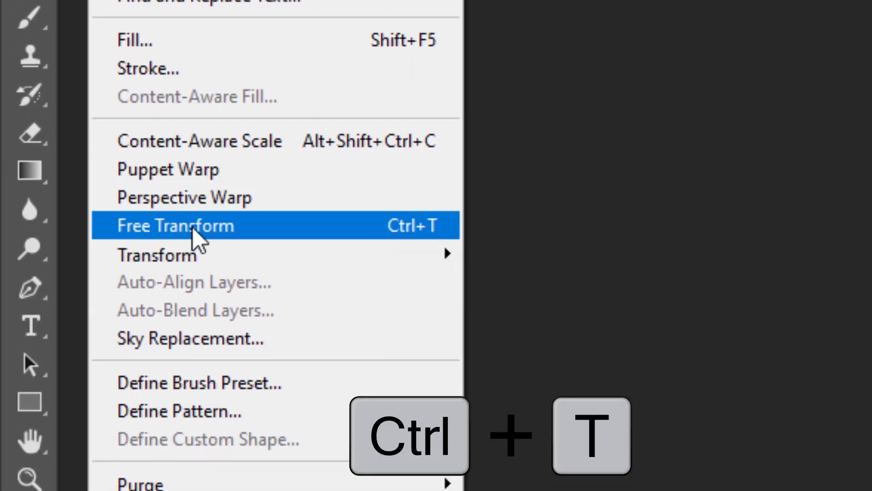
{"action": "left_click", "coordinate": [422, 227]}
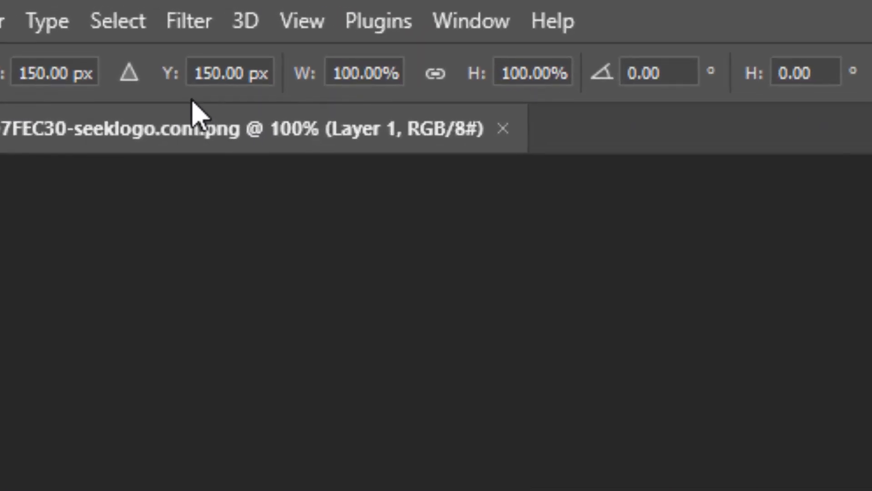
{"action": "left_click", "coordinate": [359, 74]}
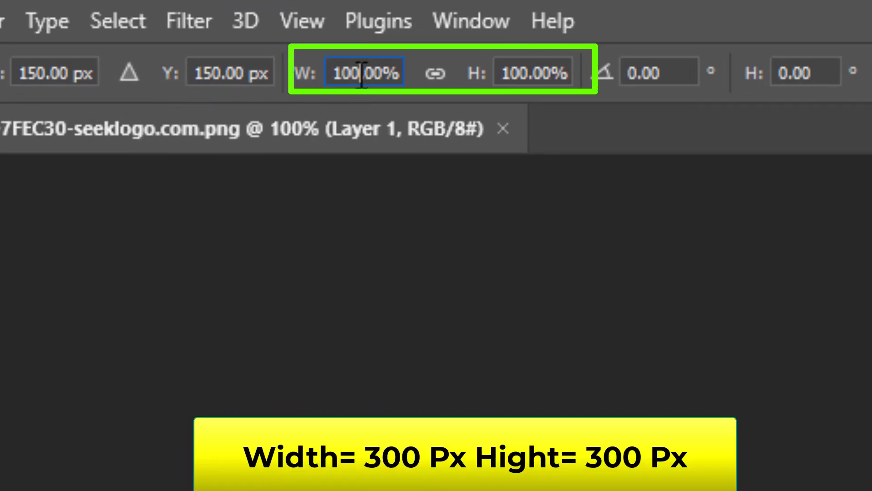
{"action": "double_click", "coordinate": [359, 73]}
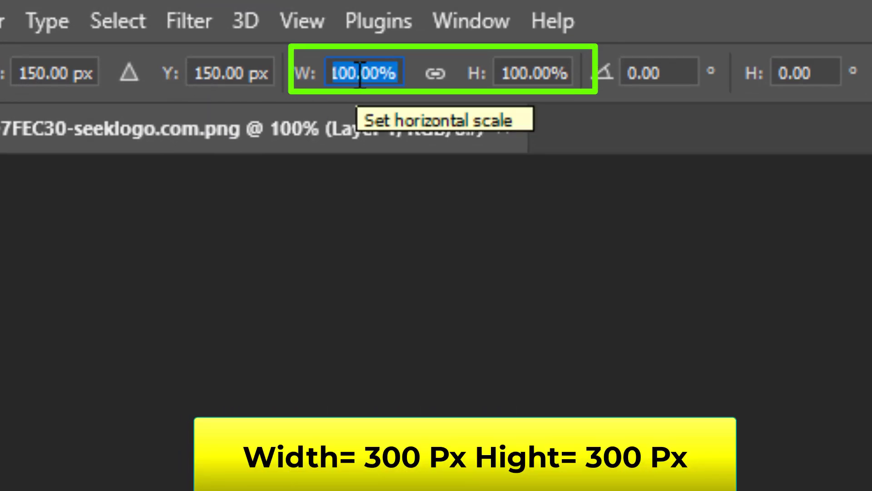
{"action": "type", "text": "300"}
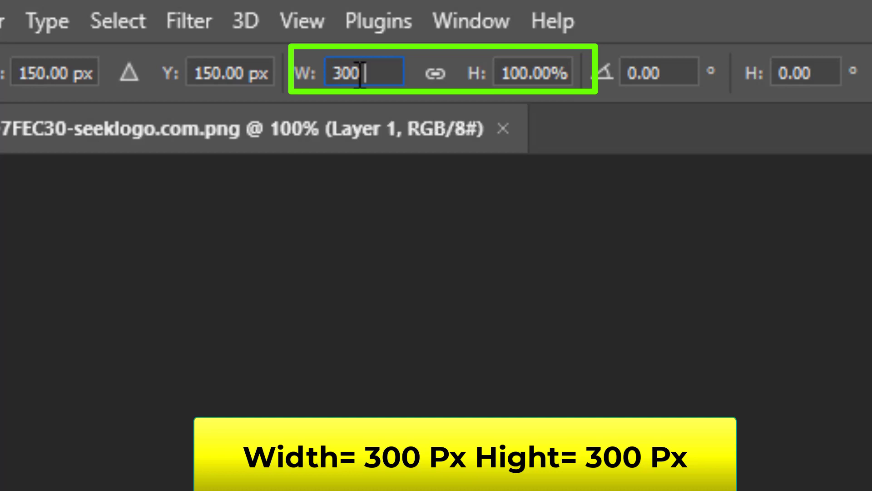
{"action": "type", "text": "px"}
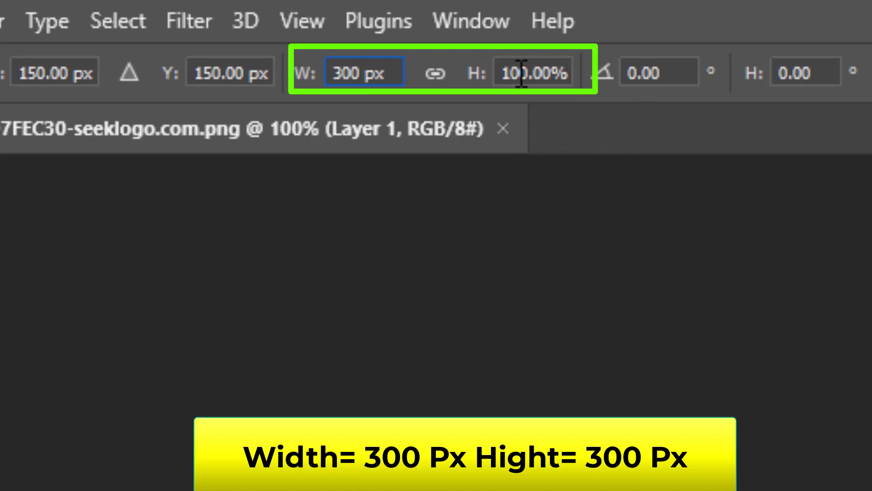
{"action": "left_click", "coordinate": [550, 74]}
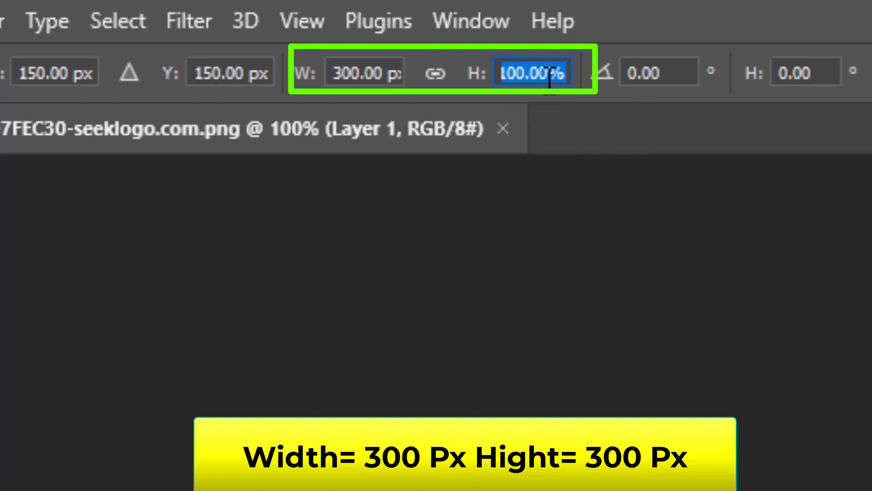
{"action": "type", "text": "300"}
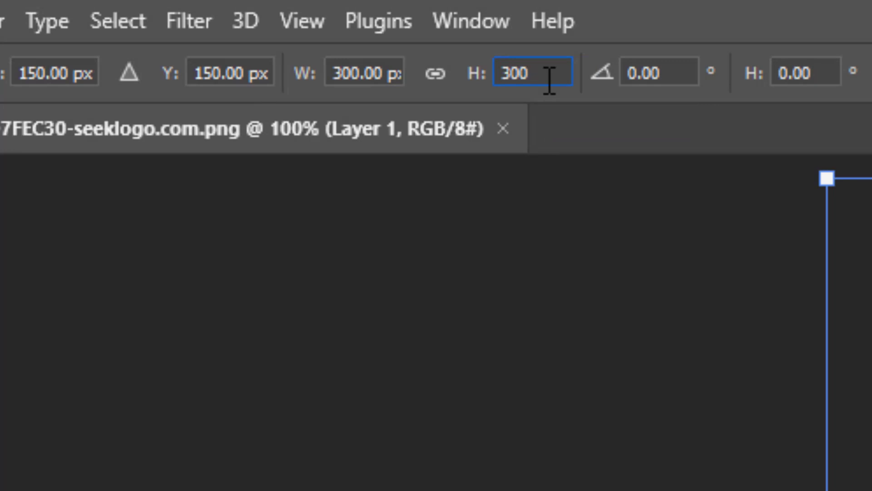
{"action": "key", "text": "Return"}
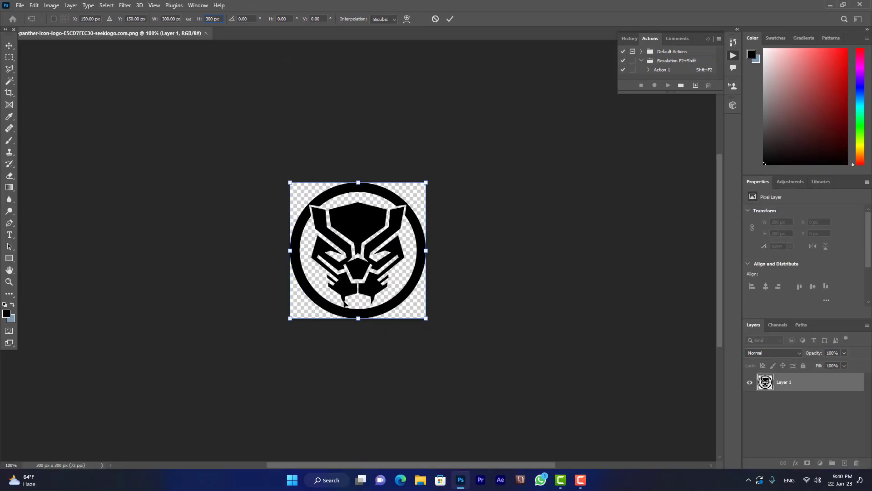
{"action": "key", "text": "Return"}
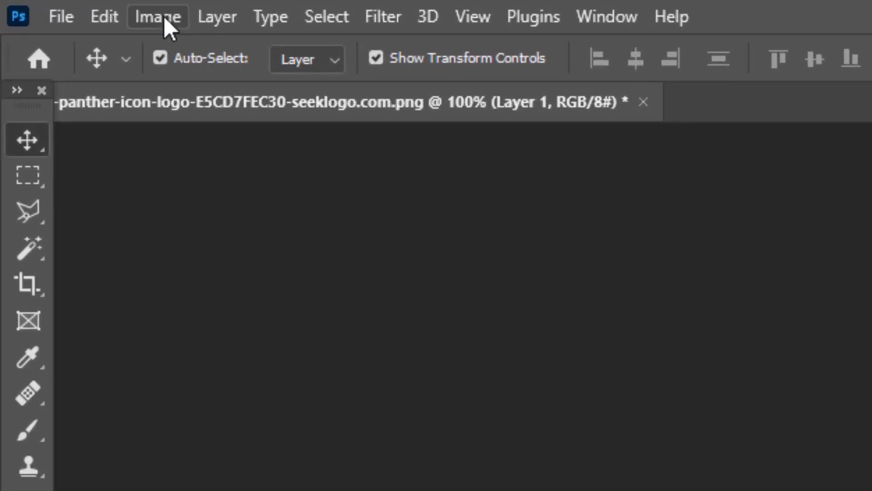
Recolour the black logo to white (ffffff) with the Replace Color adjustment
{"action": "left_click", "coordinate": [160, 17]}
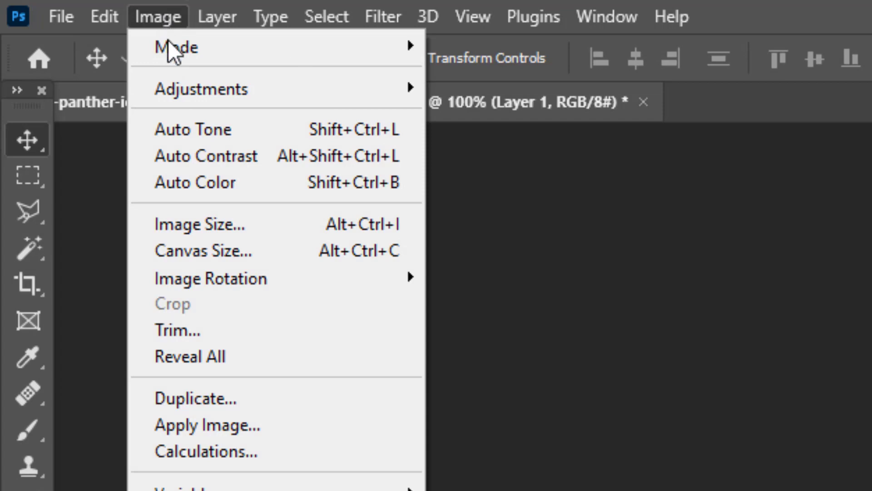
{"action": "mouse_move", "coordinate": [191, 89]}
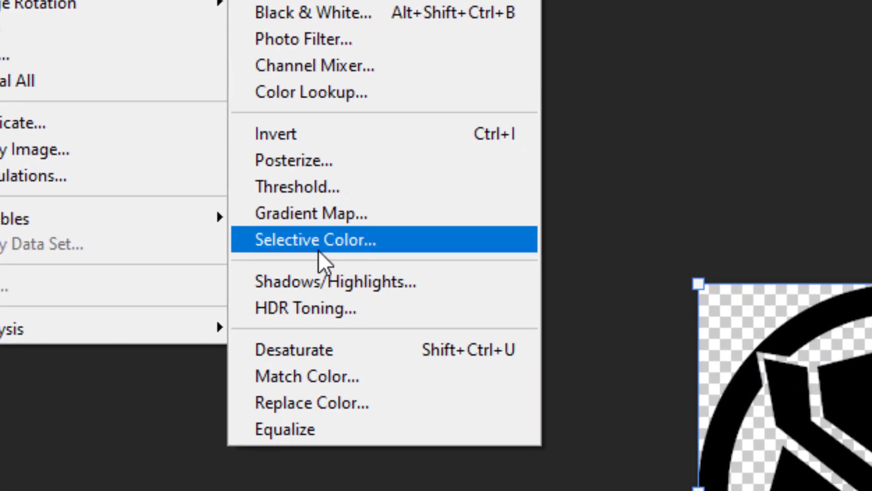
{"action": "left_click", "coordinate": [346, 409]}
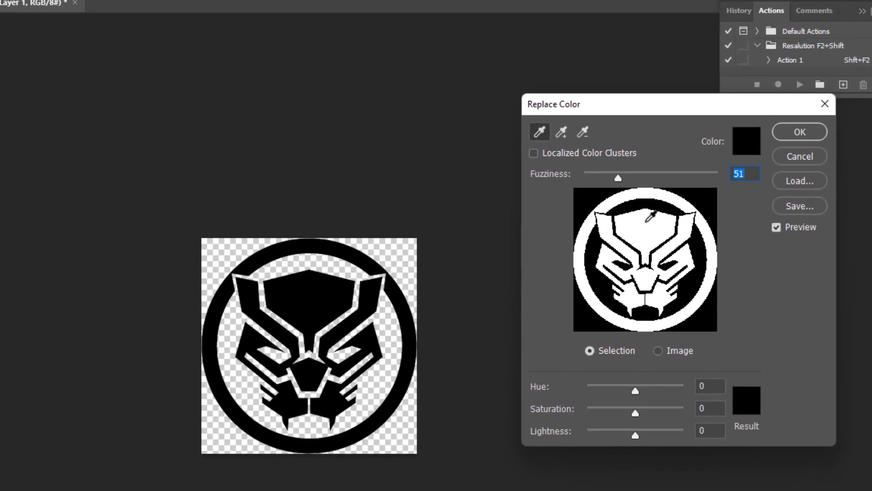
{"action": "left_click", "coordinate": [750, 405]}
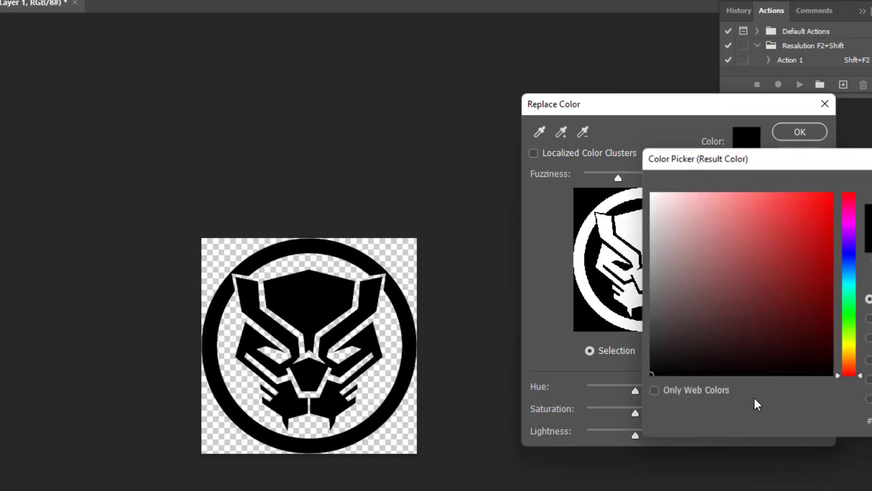
{"action": "left_click_drag", "start_coordinate": [679, 218], "coordinate": [651, 193]}
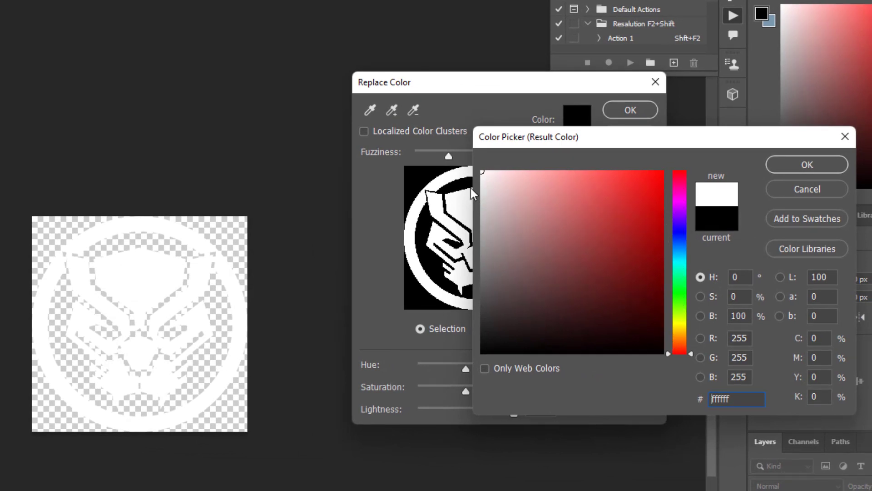
{"action": "left_click", "coordinate": [805, 165]}
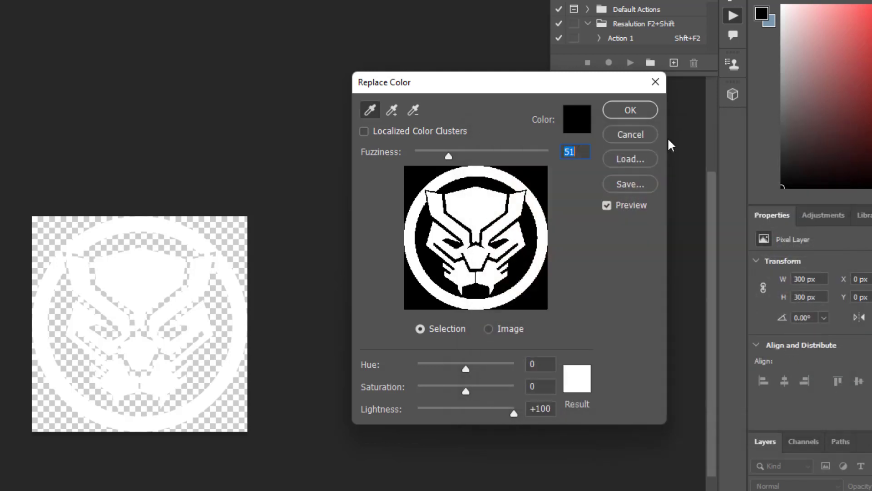
{"action": "left_click", "coordinate": [630, 110]}
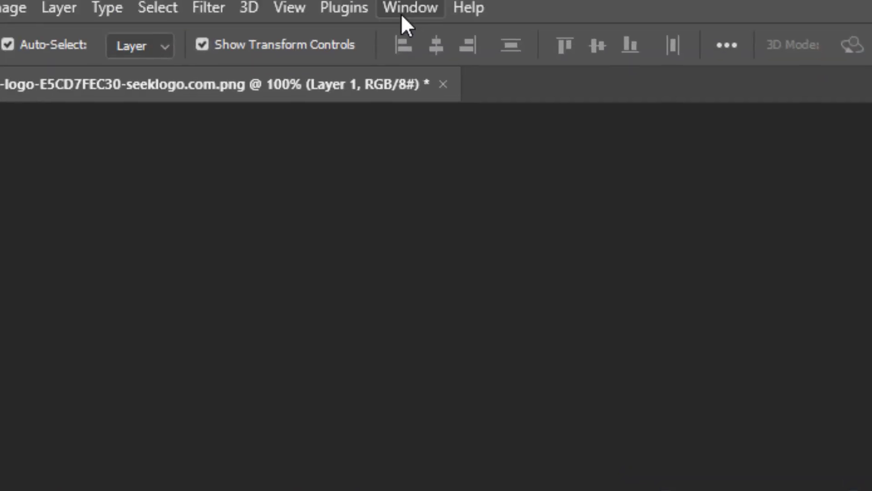
{"action": "left_click", "coordinate": [412, 15]}
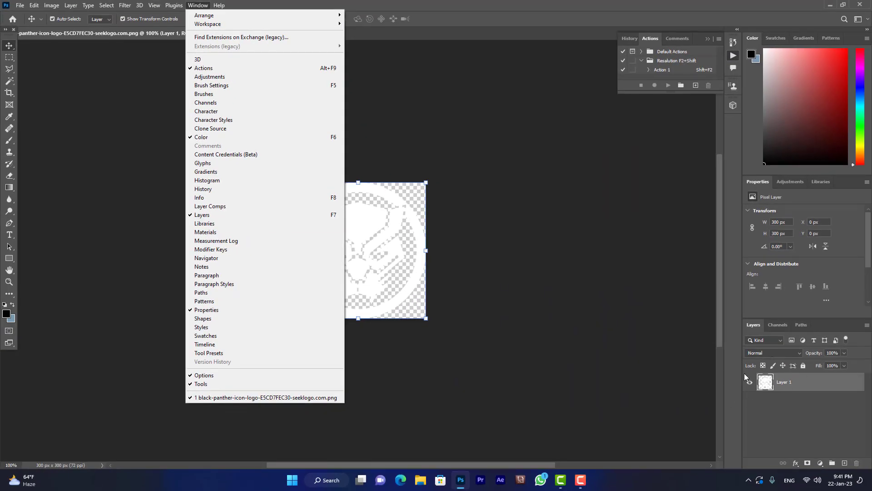
{"action": "left_click", "coordinate": [792, 418]}
{"action": "left_click", "coordinate": [792, 418]}
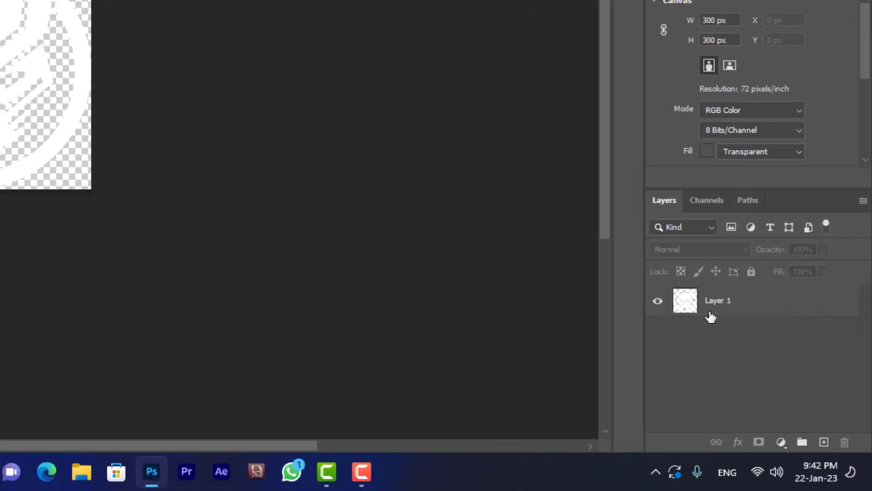
Add a Solid Color fill layer in black (000000) and place it beneath the logo on Layer 1
{"action": "left_click", "coordinate": [711, 313]}
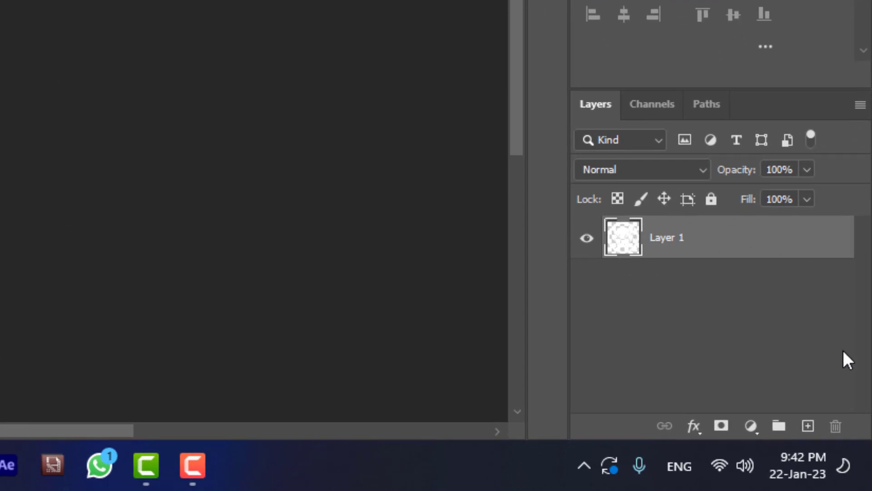
{"action": "left_click", "coordinate": [751, 427]}
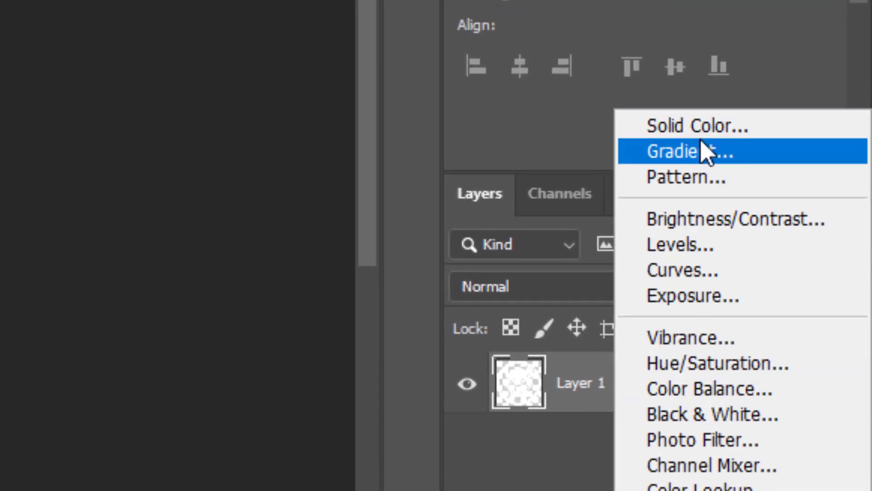
{"action": "left_click", "coordinate": [726, 176]}
{"action": "left_click", "coordinate": [297, 329]}
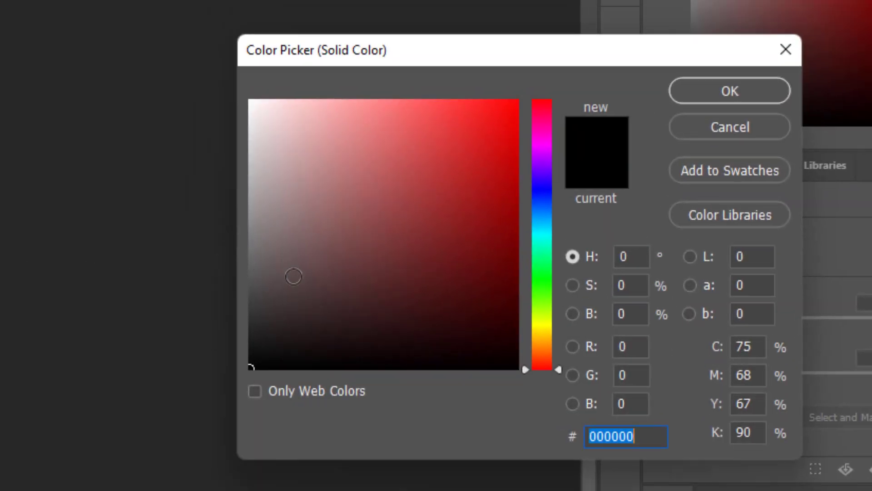
{"action": "left_click_drag", "start_coordinate": [234, 351], "coordinate": [187, 381]}
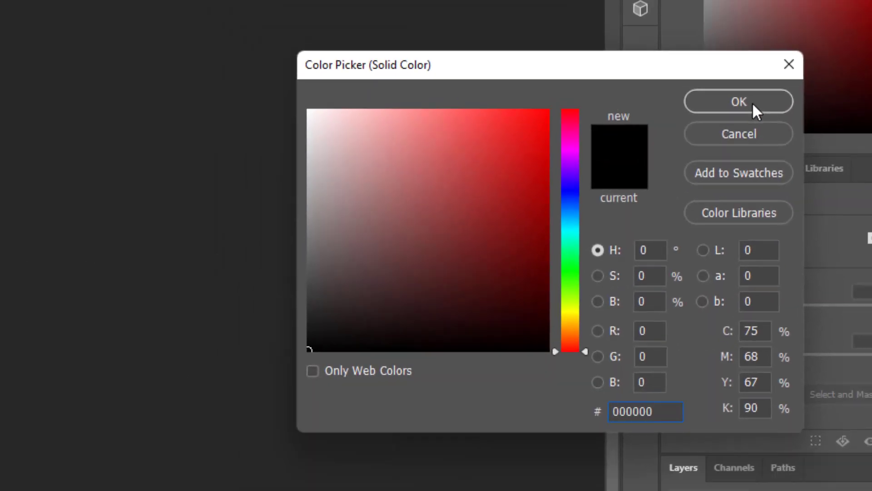
{"action": "left_click", "coordinate": [745, 103]}
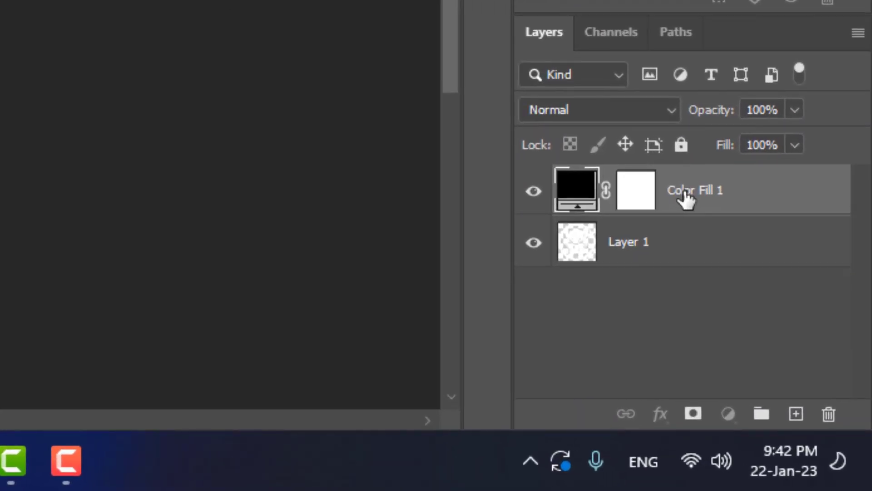
{"action": "left_click_drag", "start_coordinate": [687, 195], "coordinate": [646, 265]}
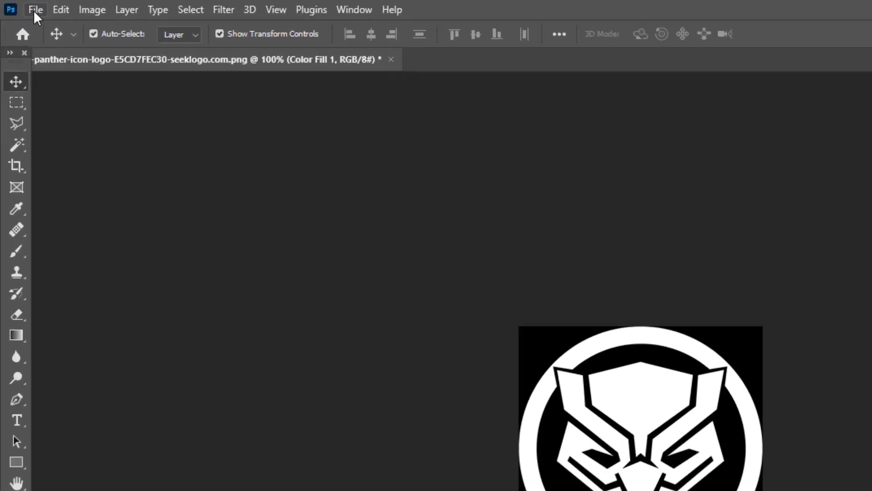
Try to save a copy of the logo image as a BMP file named Splash on Local Disk (C:)
{"action": "left_click", "coordinate": [19, 6]}
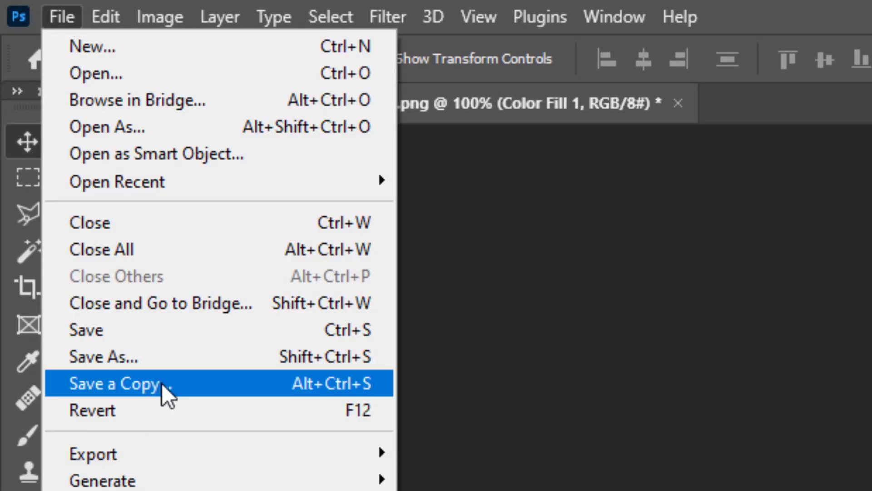
{"action": "left_click", "coordinate": [160, 383]}
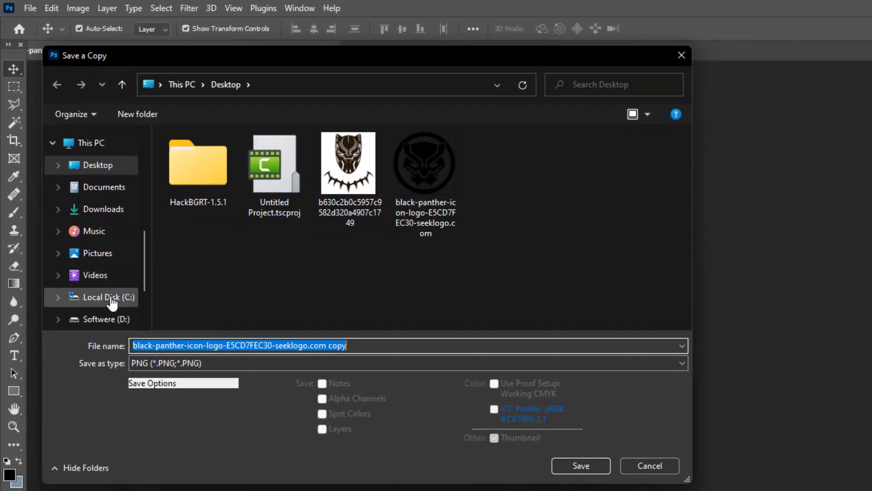
{"action": "left_click", "coordinate": [112, 303]}
{"action": "scroll", "coordinate": [281, 278], "scroll_direction": "down", "scroll_amount": 5}
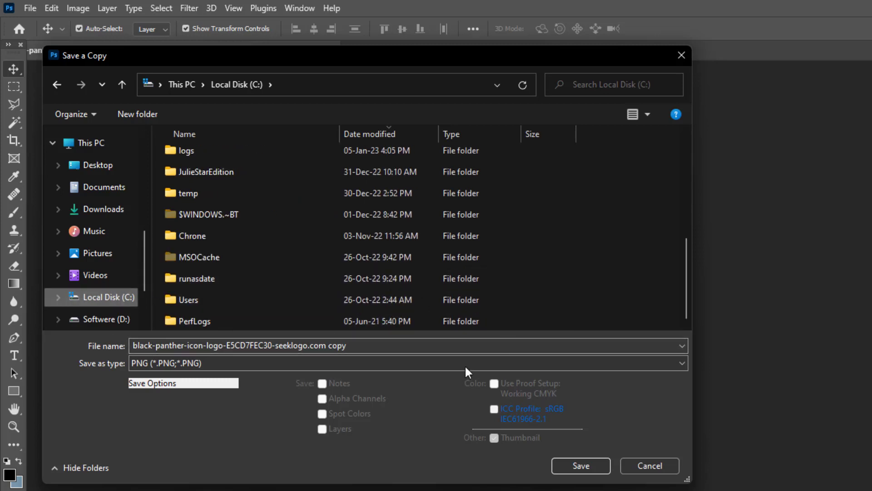
{"action": "left_click", "coordinate": [201, 364]}
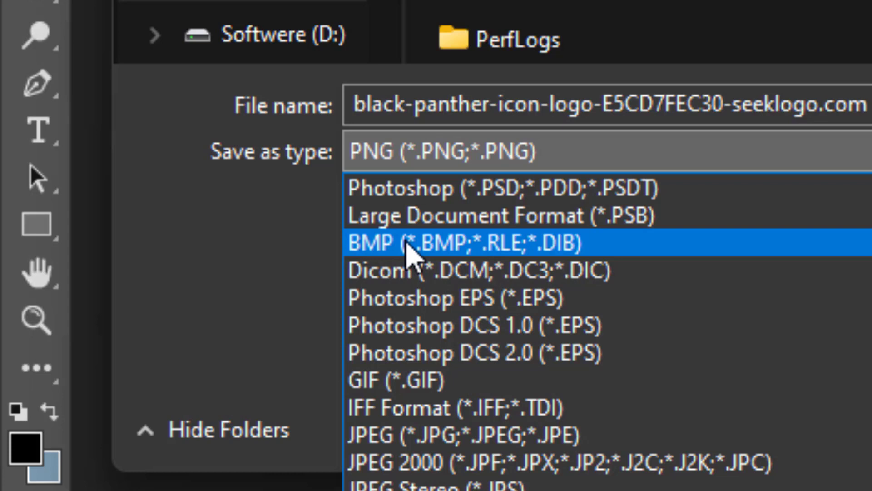
{"action": "left_click", "coordinate": [406, 243]}
{"action": "double_click", "coordinate": [781, 109]}
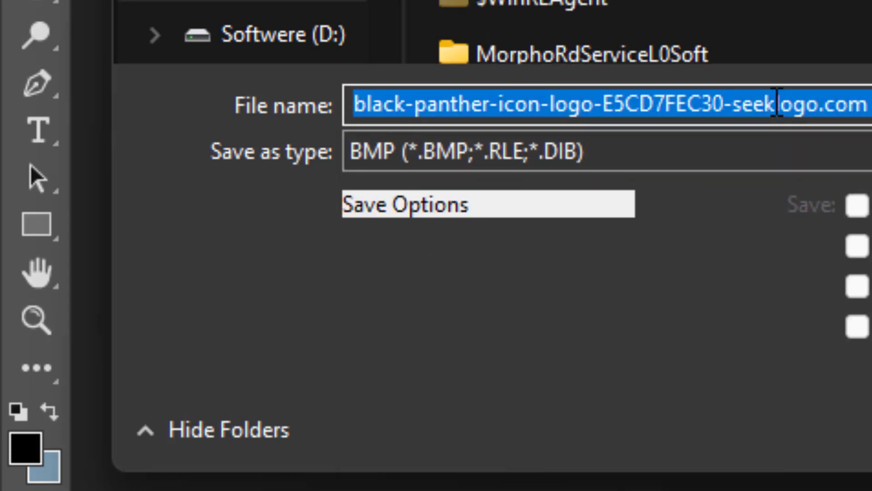
{"action": "type", "text": "Splash"}
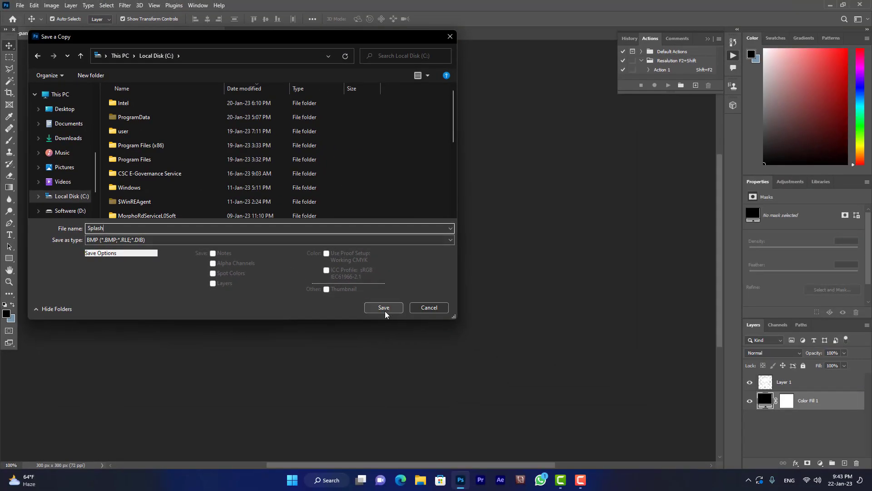
{"action": "left_click", "coordinate": [384, 307]}
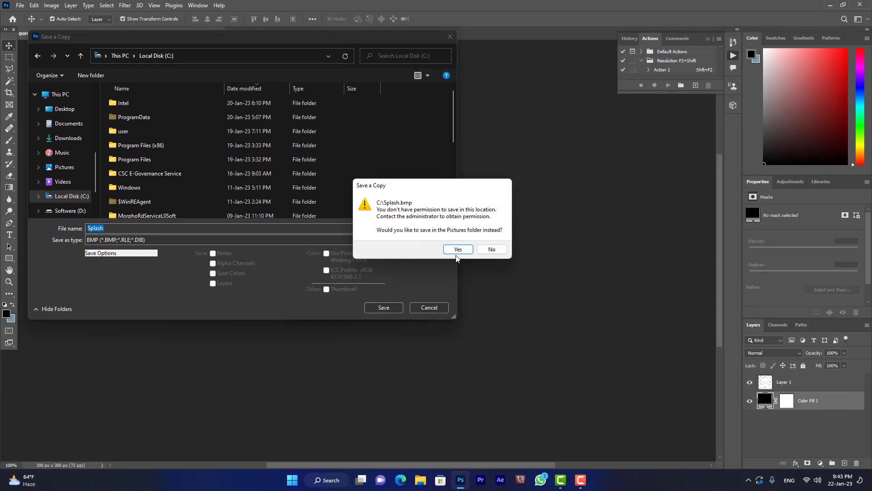
{"action": "left_click", "coordinate": [458, 249]}
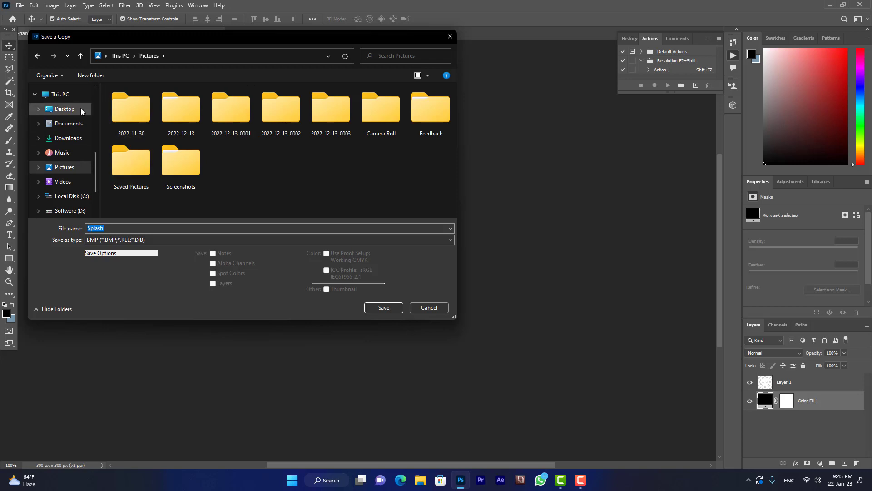
Save the Splash BMP copy to the Desktop in Windows file format with 24 Bit depth
{"action": "left_click", "coordinate": [66, 110]}
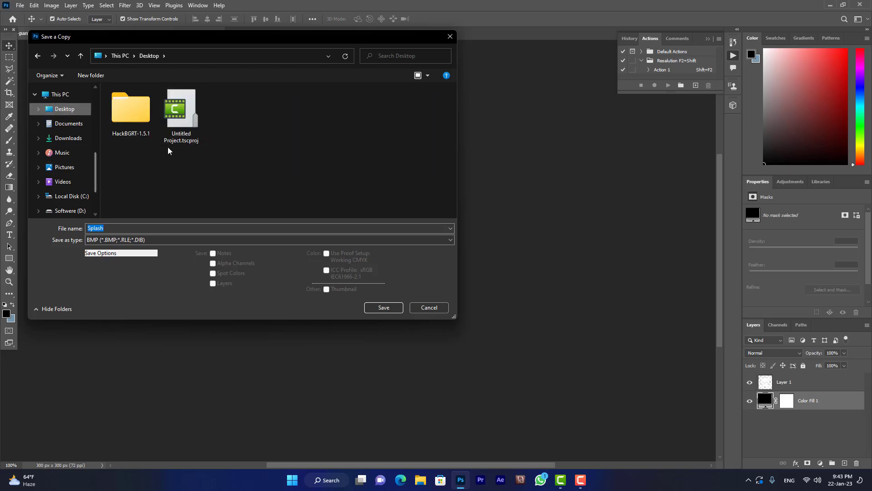
{"action": "left_click", "coordinate": [389, 311]}
{"action": "left_click", "coordinate": [477, 136]}
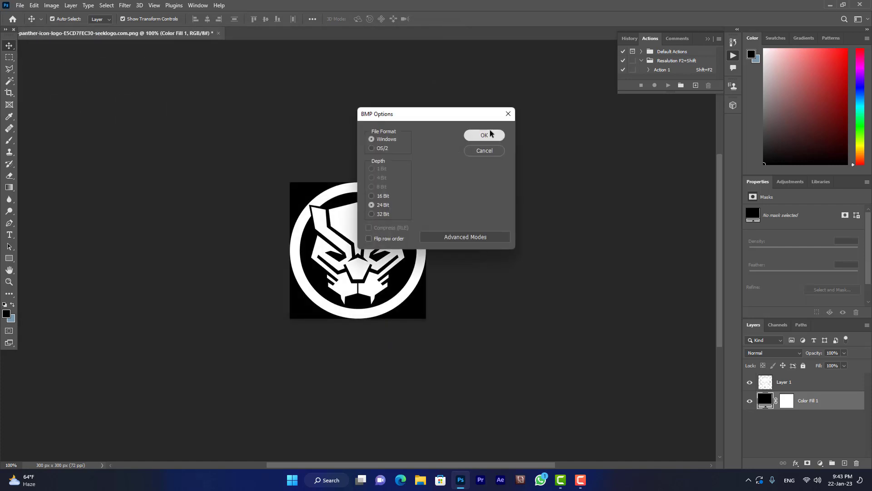
Check the saved Splash image from the desktop in the image viewer and close it
{"action": "key", "text": "super+d"}
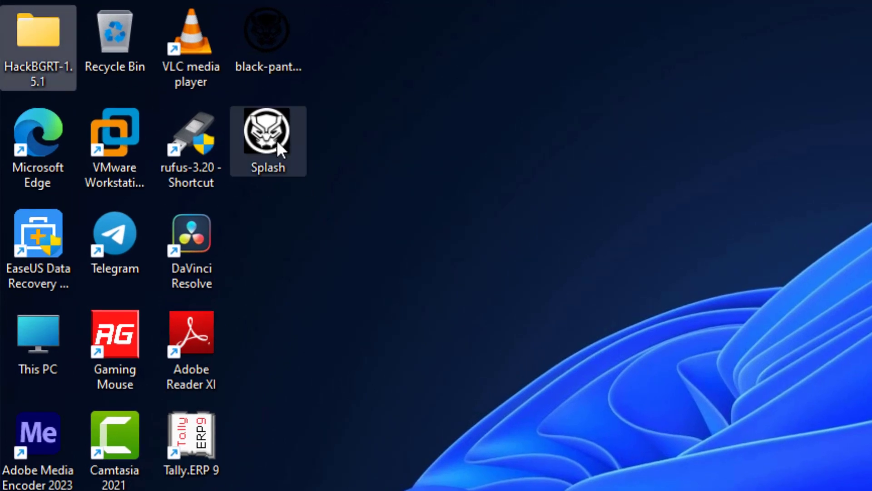
{"action": "double_click", "coordinate": [262, 132]}
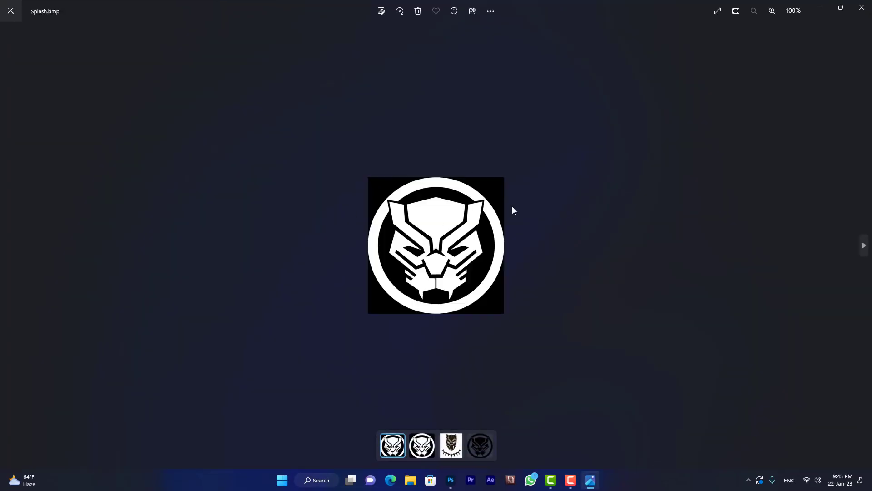
{"action": "left_click", "coordinate": [862, 7]}
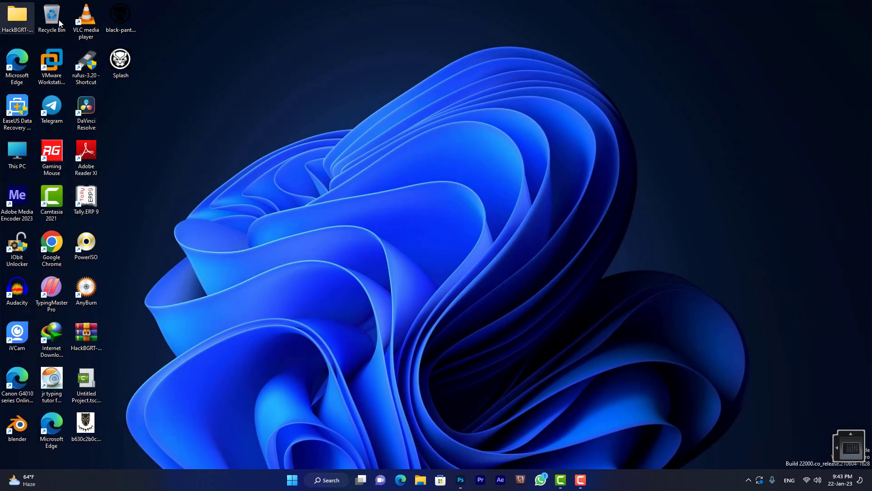
Run the setup application from the inner HackBGRT-1.5.1 folder on the desktop as administrator
{"action": "double_click", "coordinate": [14, 18]}
{"action": "double_click", "coordinate": [259, 138]}
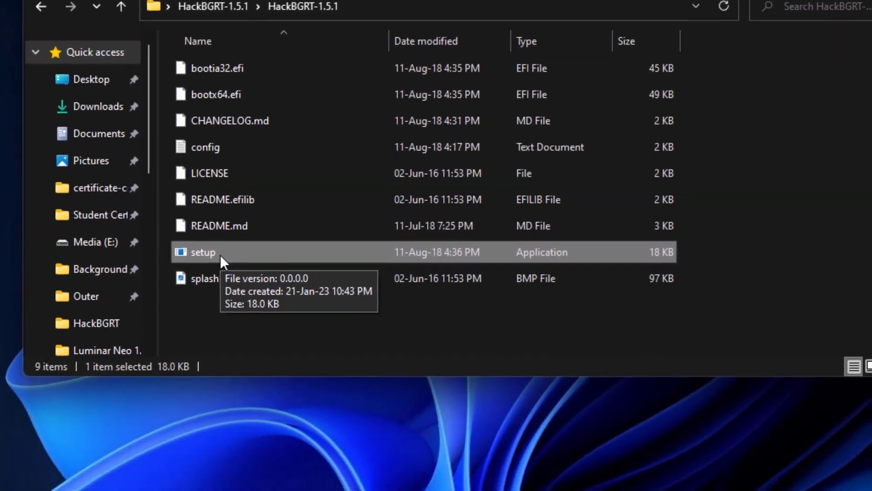
{"action": "right_click", "coordinate": [221, 255]}
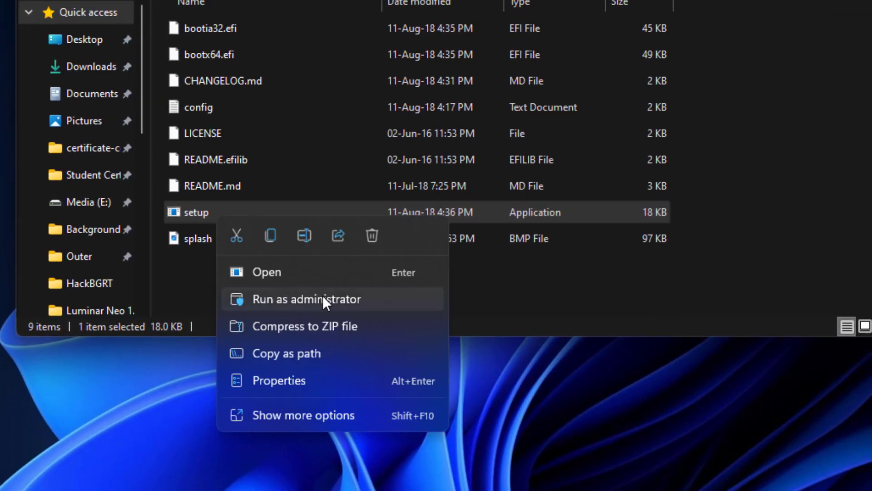
{"action": "left_click", "coordinate": [324, 299]}
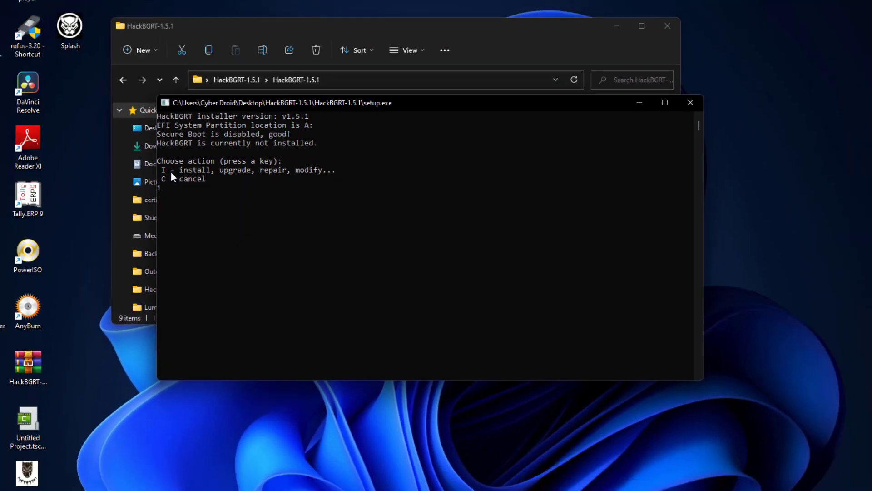
Choose the install action (I) in the HackBGRT installer and close the config file in Notepad
{"action": "key", "text": "i"}
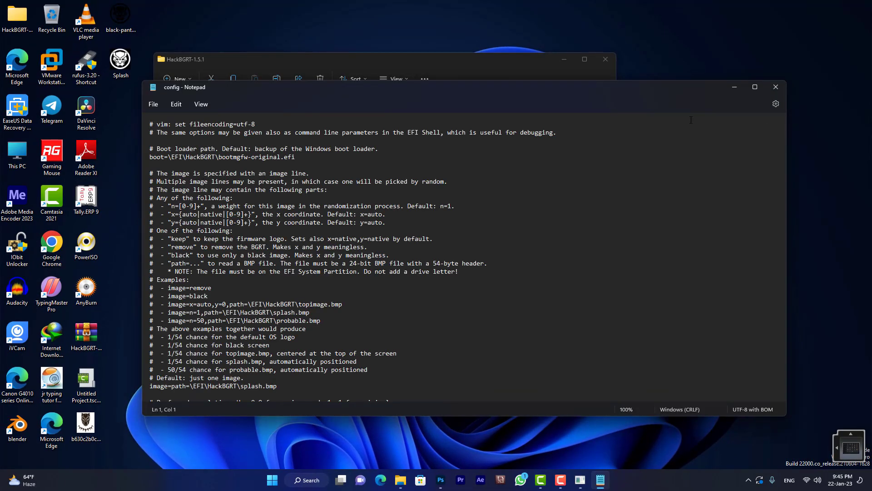
{"action": "left_click", "coordinate": [785, 82]}
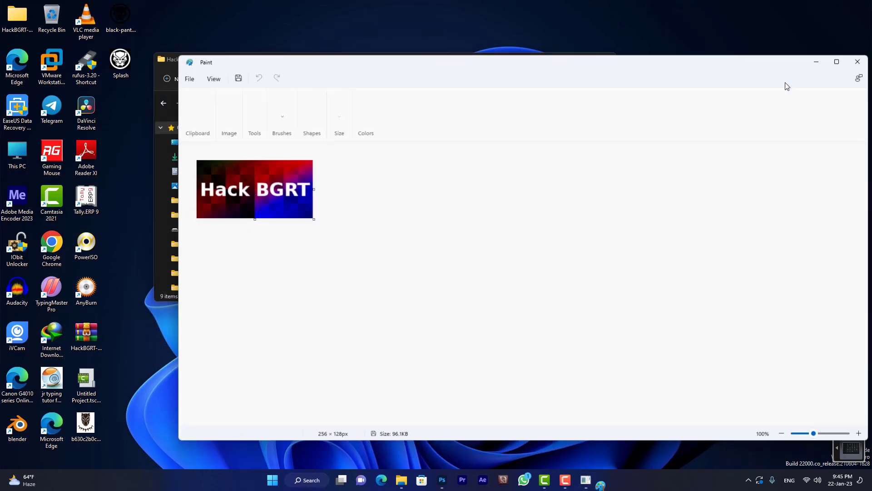